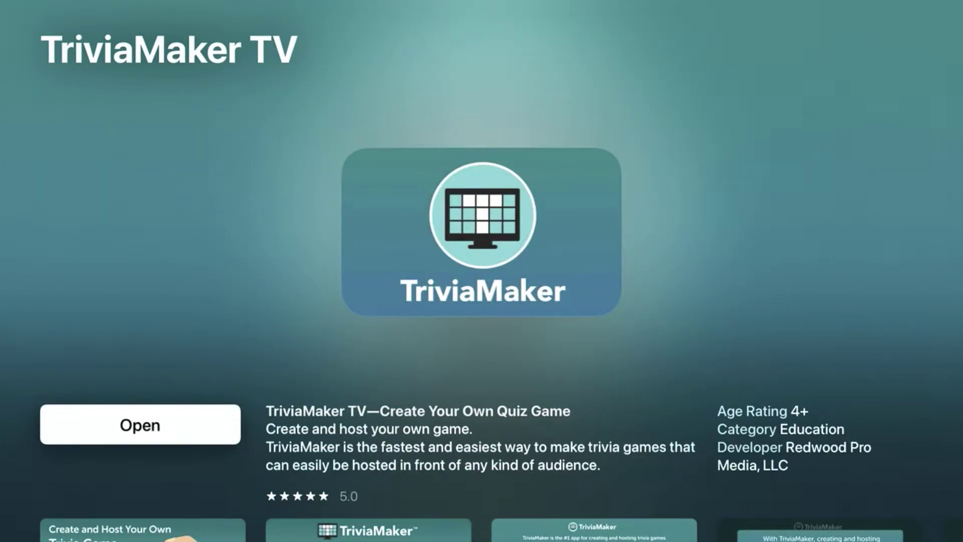
Page through the TriviaMaker listing screenshots full-screen, up to the Team 1 2600-point winner screen.
key("Down")
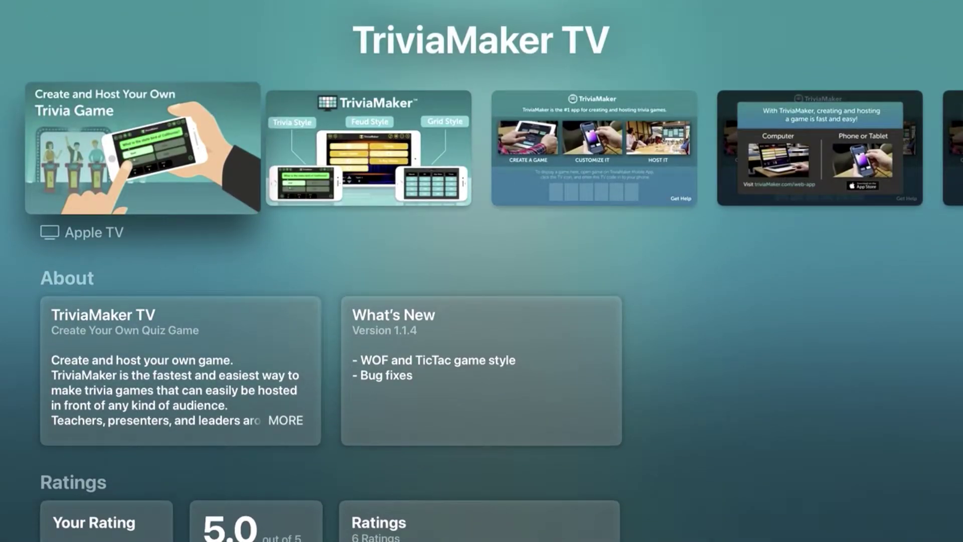
key("Return")
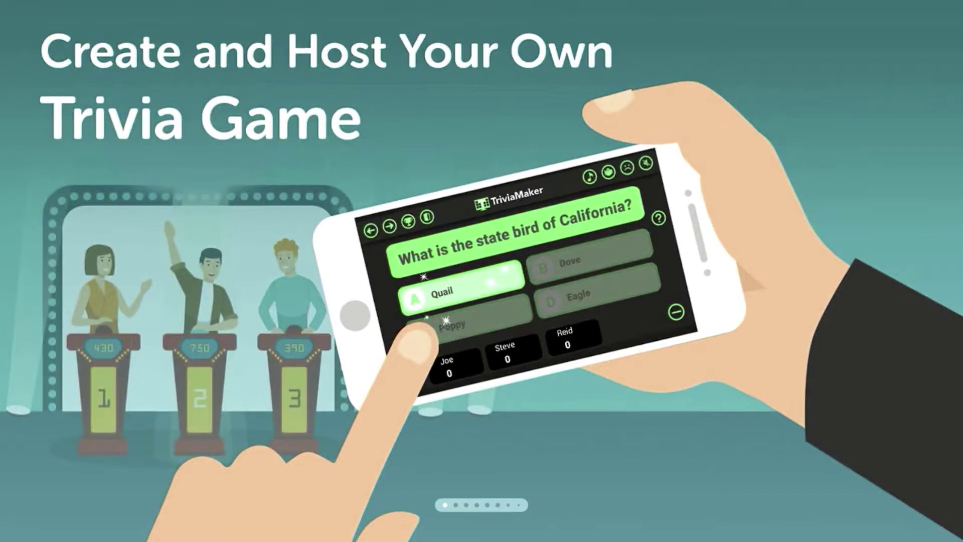
key("Right")
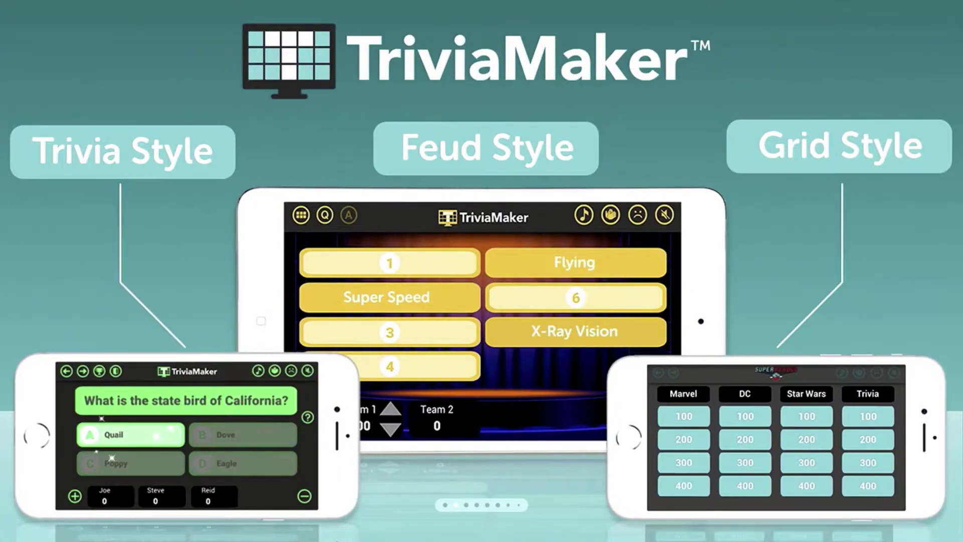
key("Right")
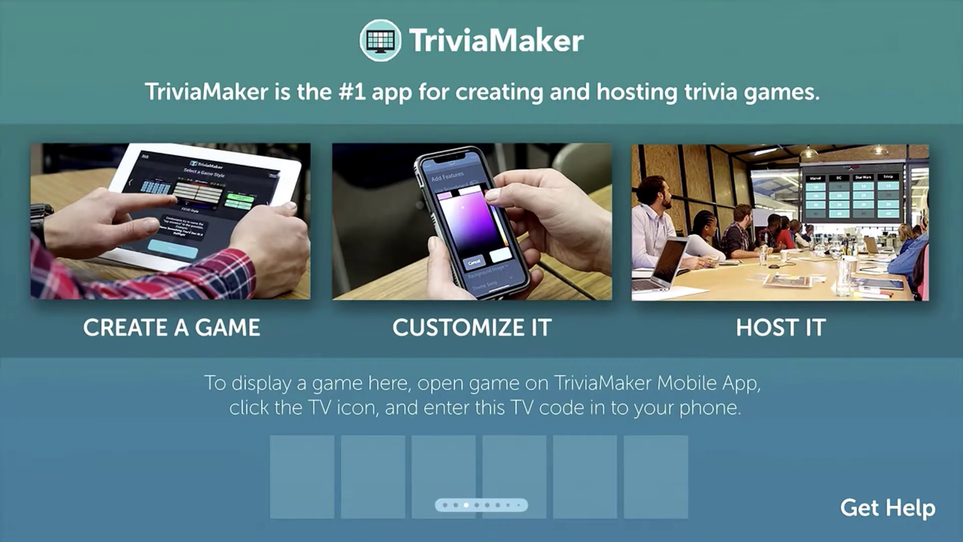
key("Right")
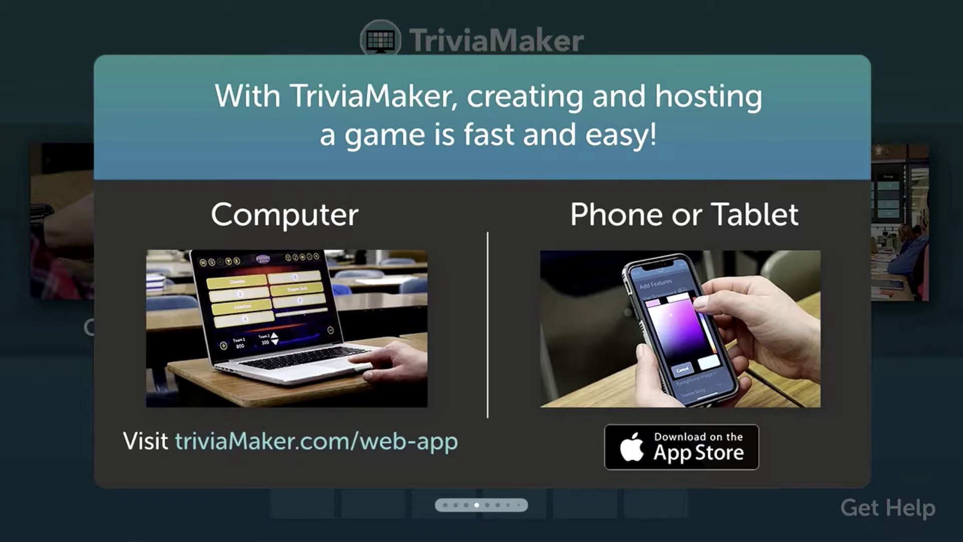
key("Right")
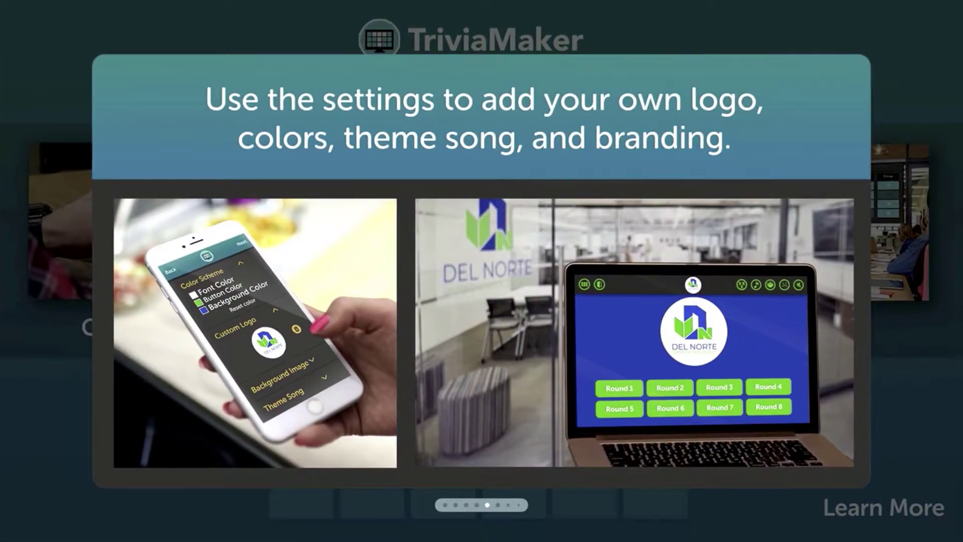
key("Right")
key("Left")
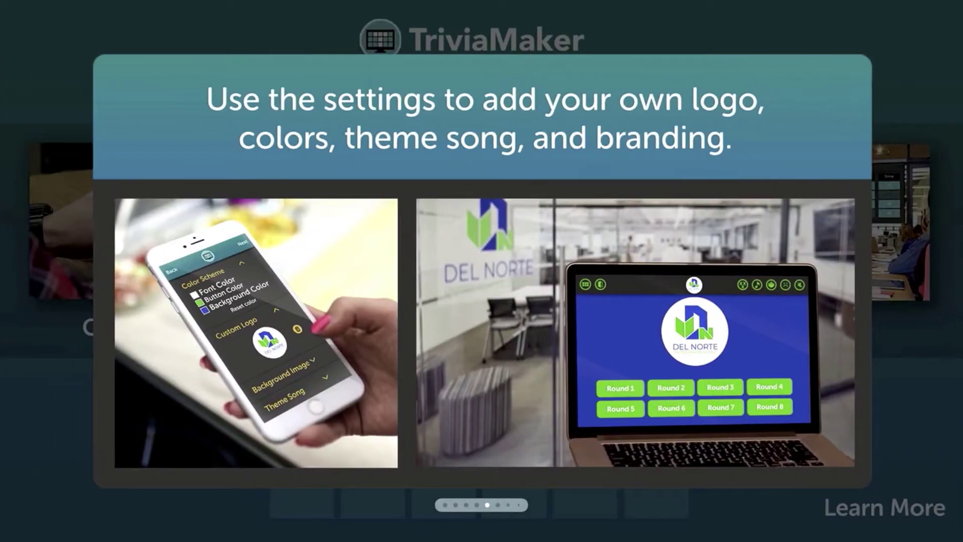
key("Right")
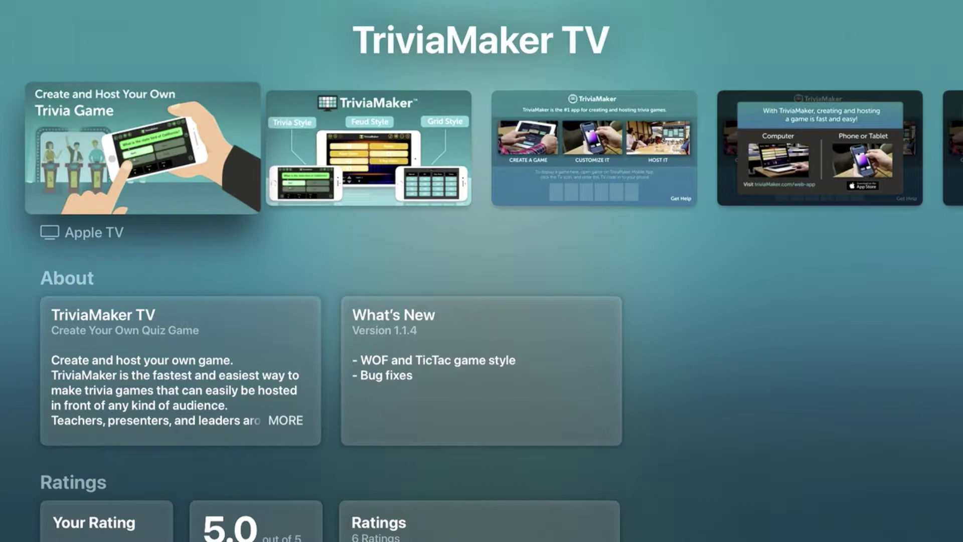
Review the app's ratings, privacy and information sections, then open TriviaMaker.
key("Down")
key("Down")
key("Down")
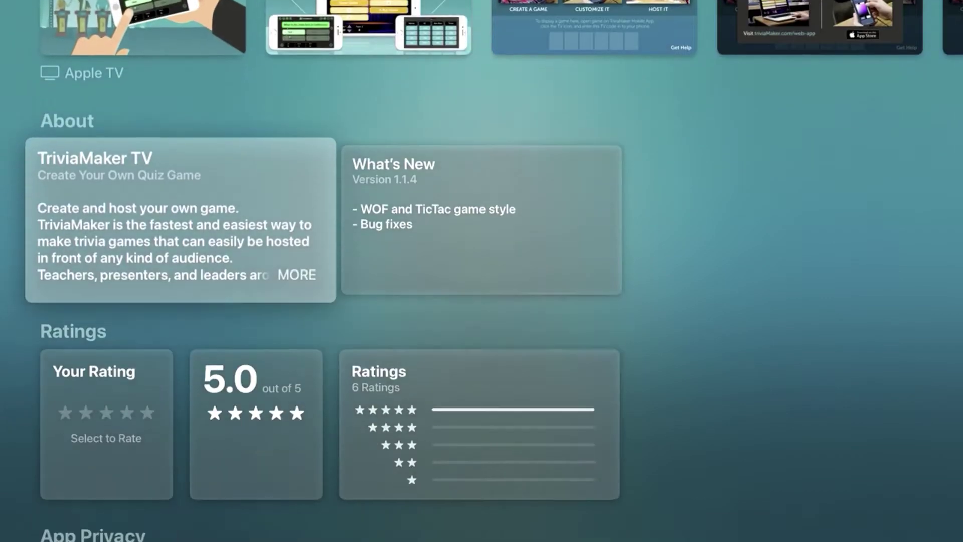
key("Down")
key("Down")
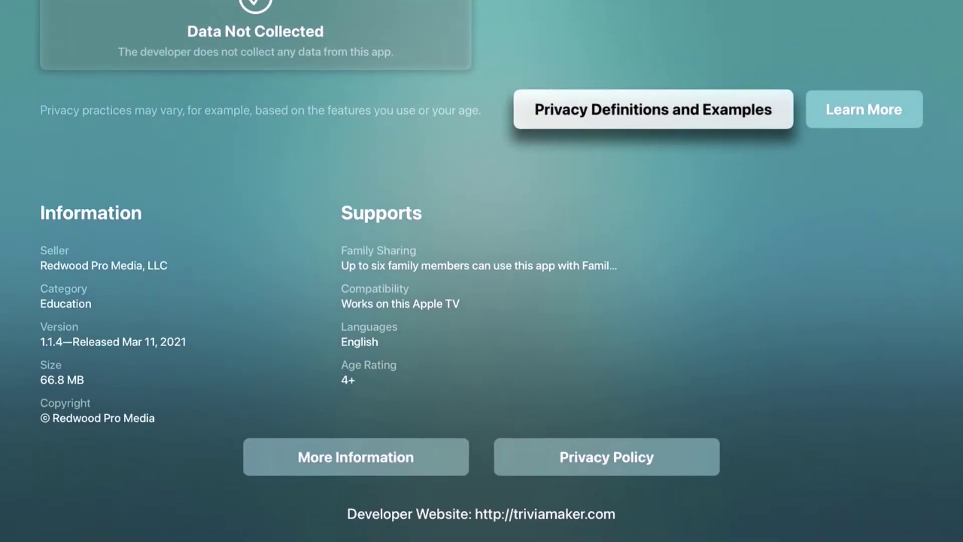
key("Up")
key("Up")
key("Up")
key("Up")
key("Up")
key("Up")
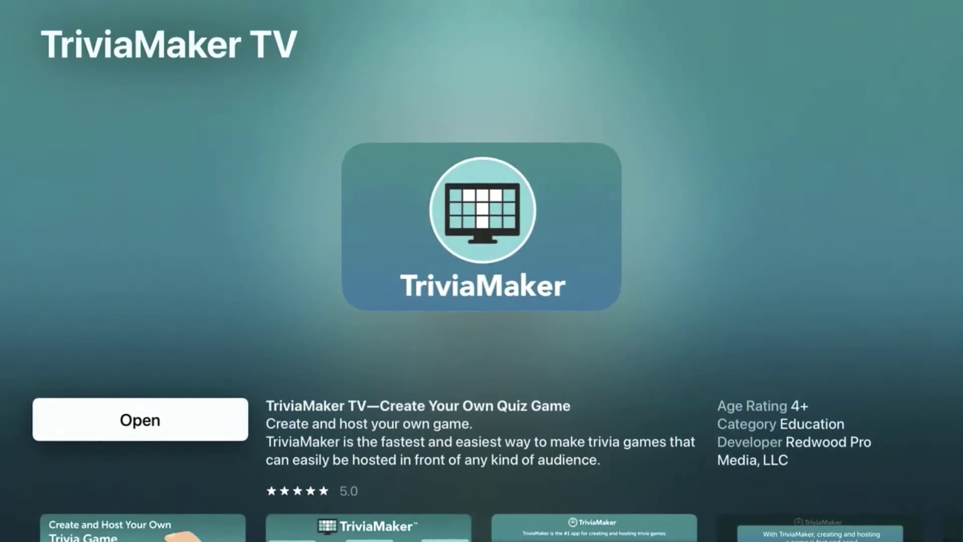
key("Return")
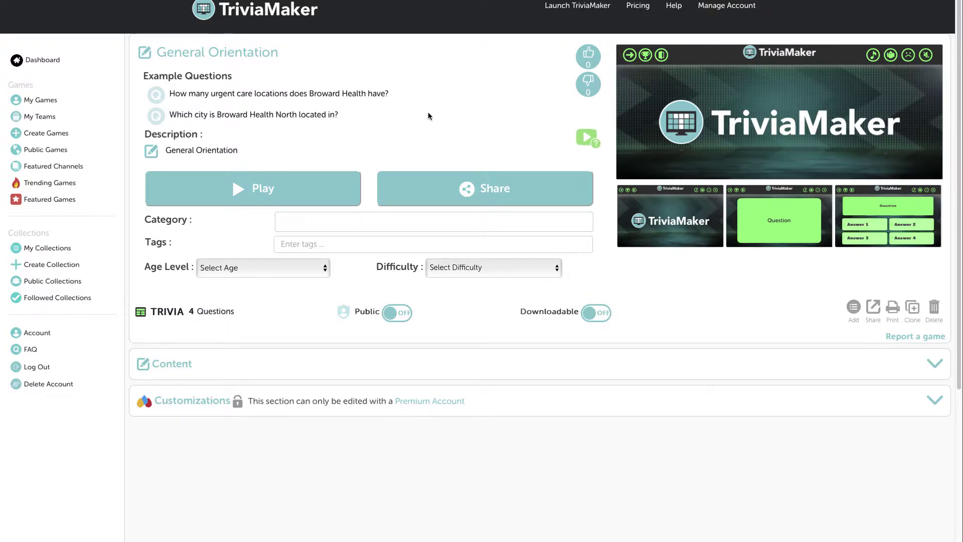
Play the General Orientation game to bring up the Choose a Display Option dialog.
left_click(296, 189)
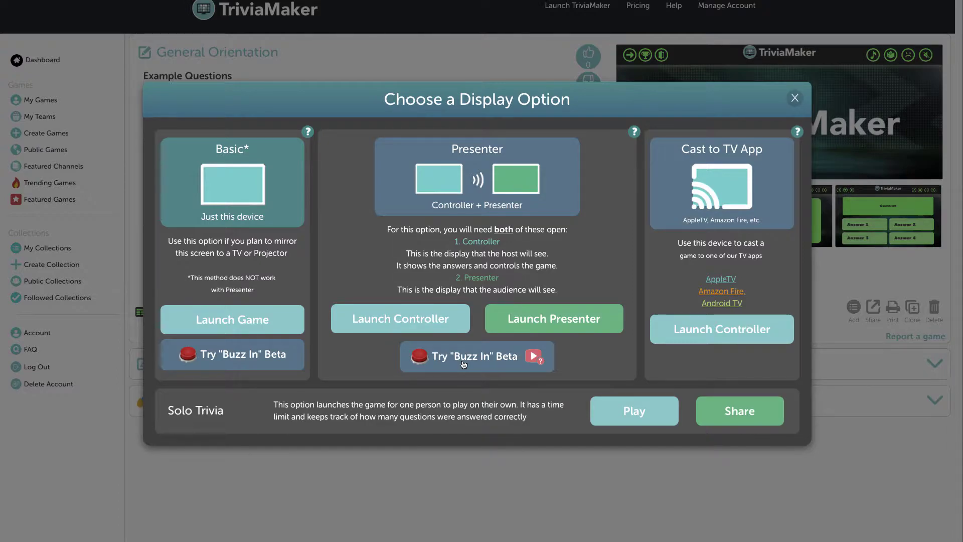
Choose the Buzz In beta hosting mode and launch the Web Presenter.
left_click(464, 364)
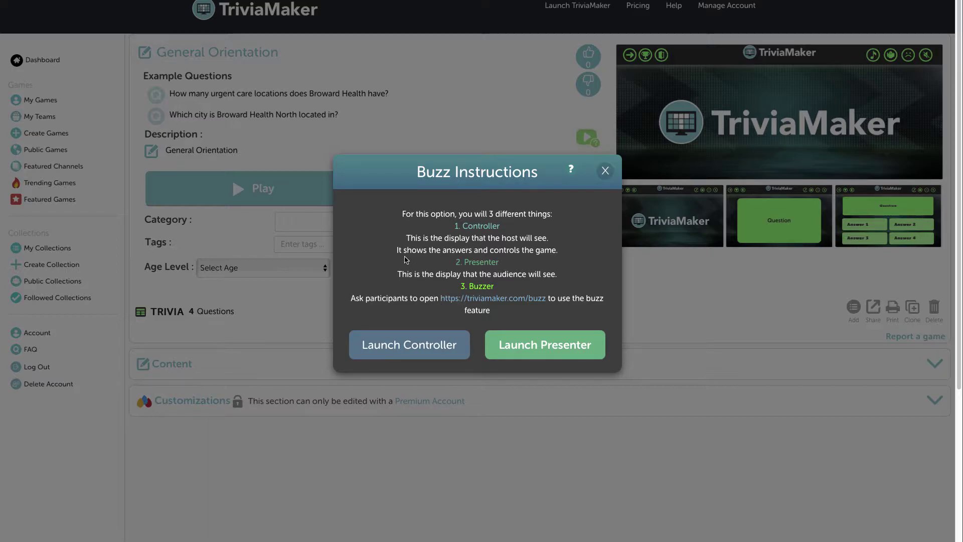
left_click(548, 345)
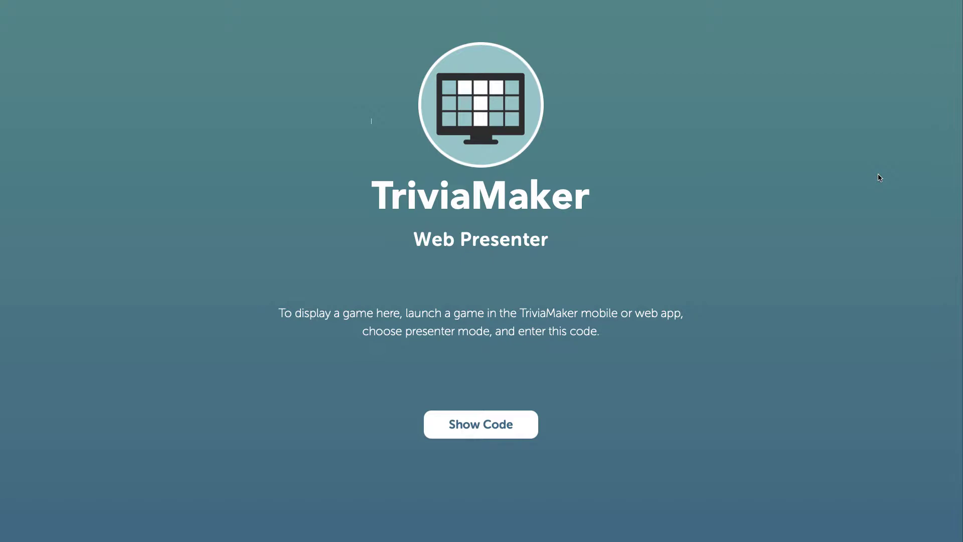
Show the six-digit presenter code on the Web Presenter page.
left_click(514, 435)
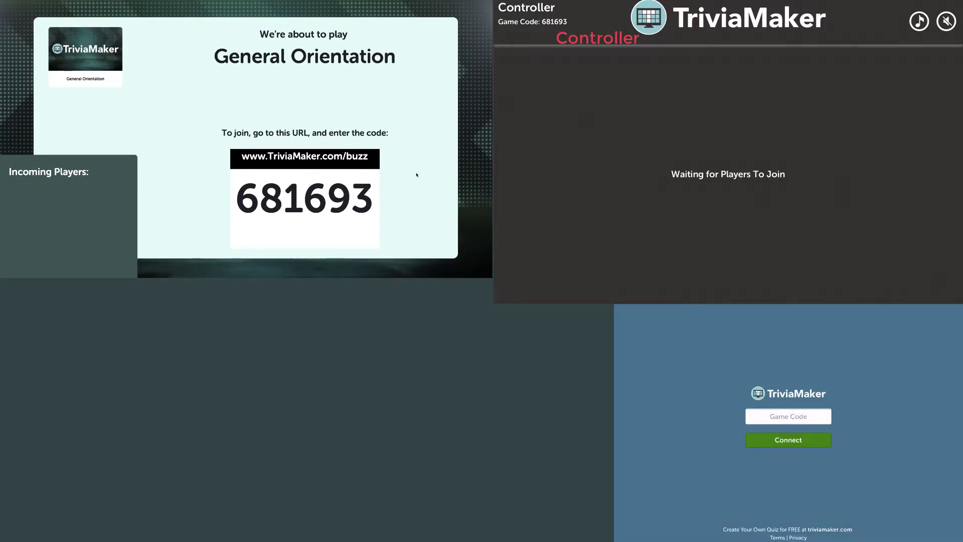
Join from the tablet with the game code, picking the turtle avatar as LawnGreen Turtle.
left_click(788, 417)
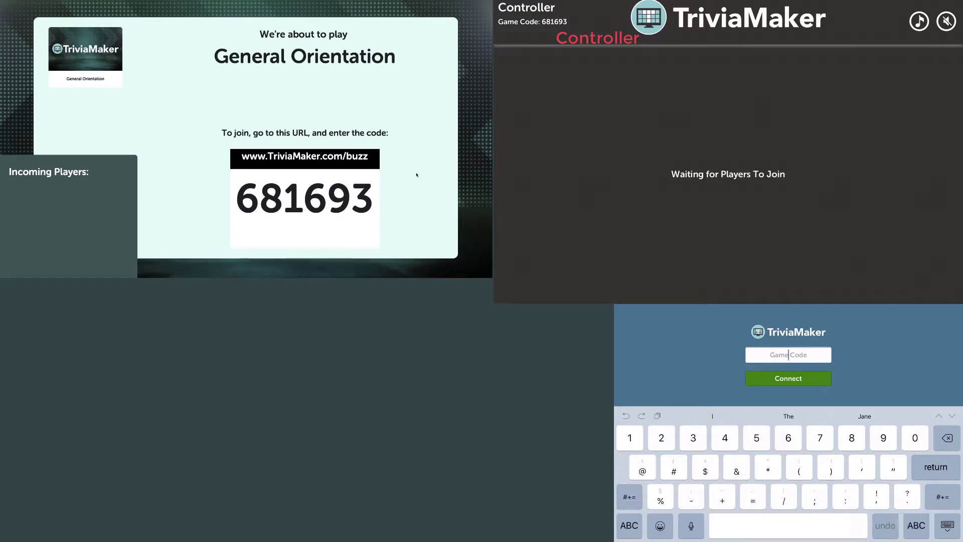
type("681")
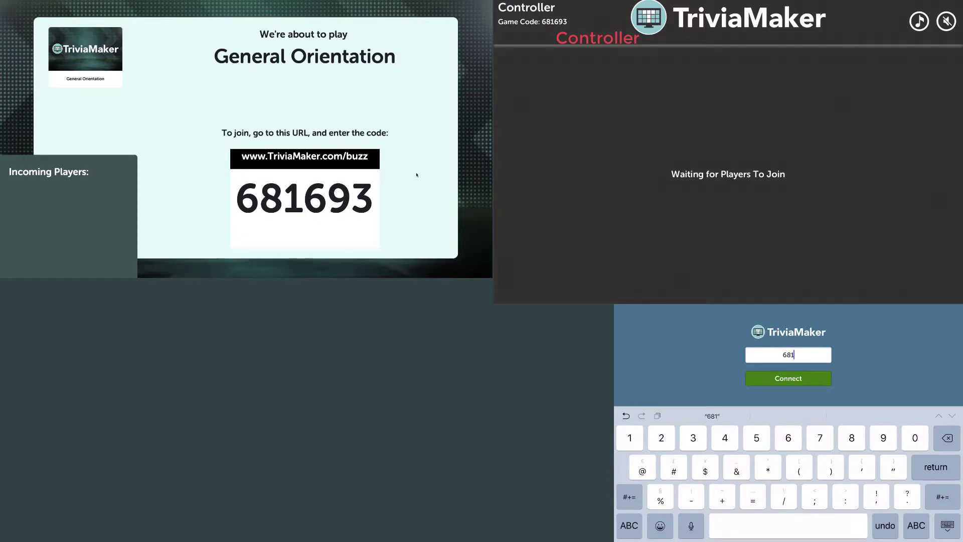
type("693")
left_click(788, 378)
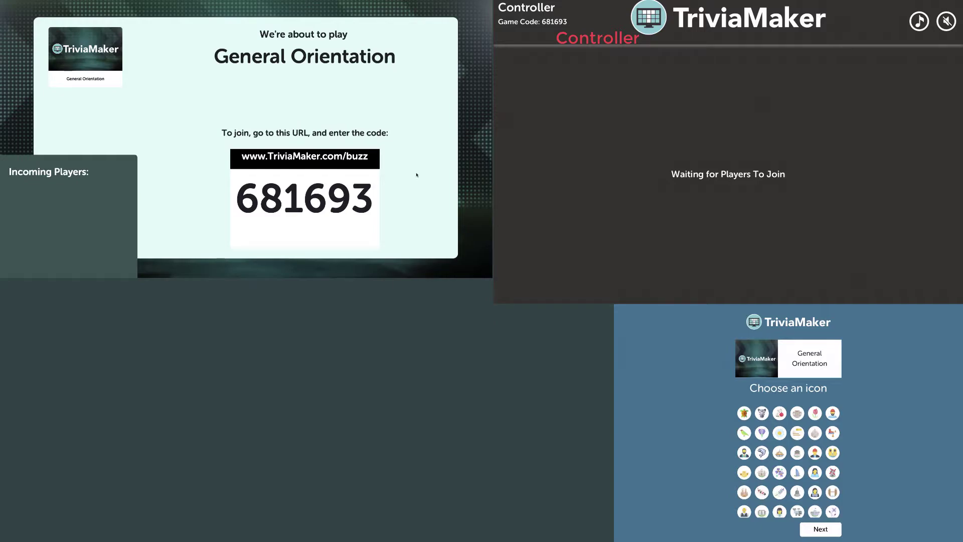
left_click(744, 413)
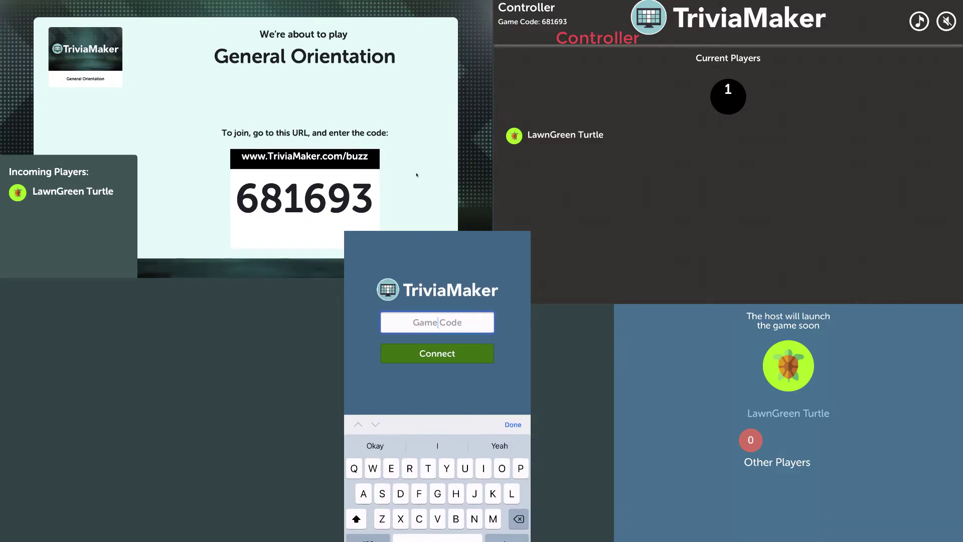
Enter the game code on the phone's join page.
type("681")
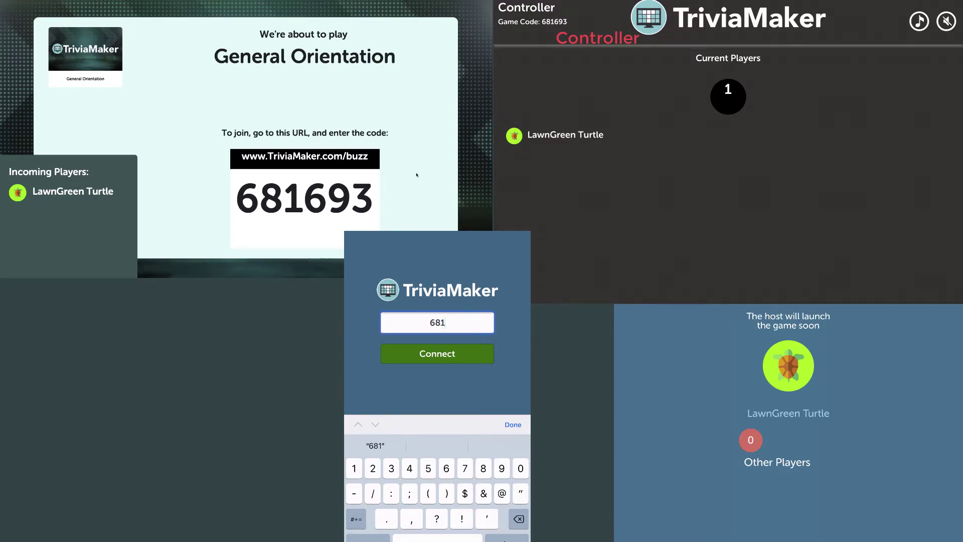
type("693")
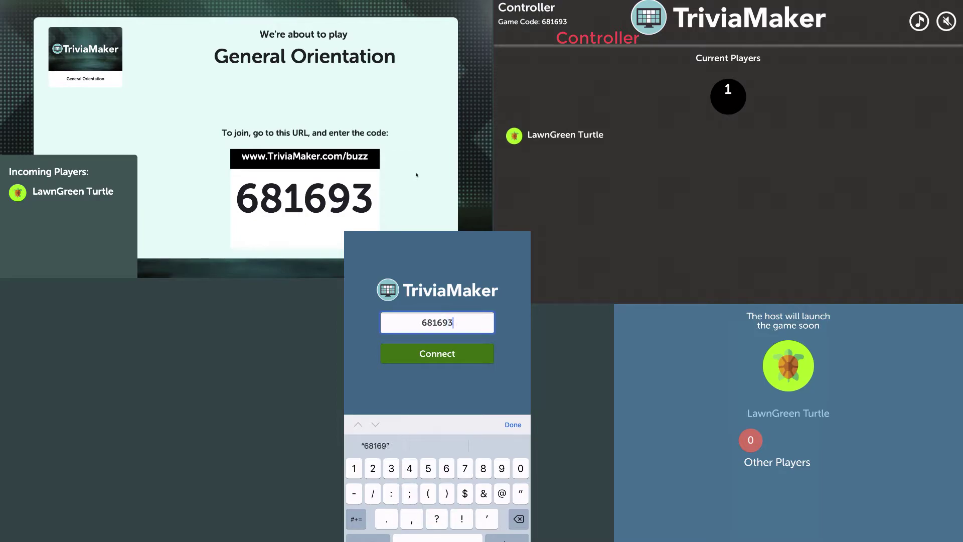